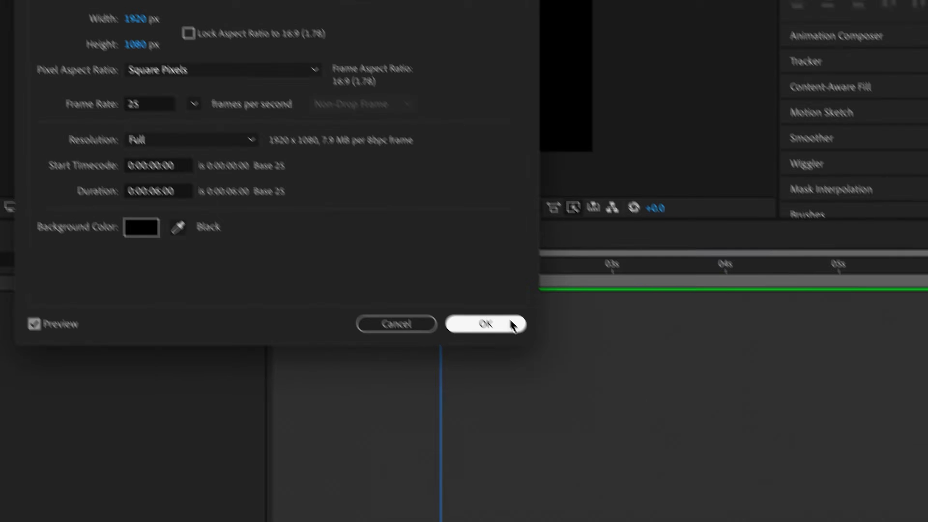
# - Confirm the 1920 x 1080, 25 fps, six-second composition and add a text layer reading UNMARKED
pyautogui.click(628, 463)
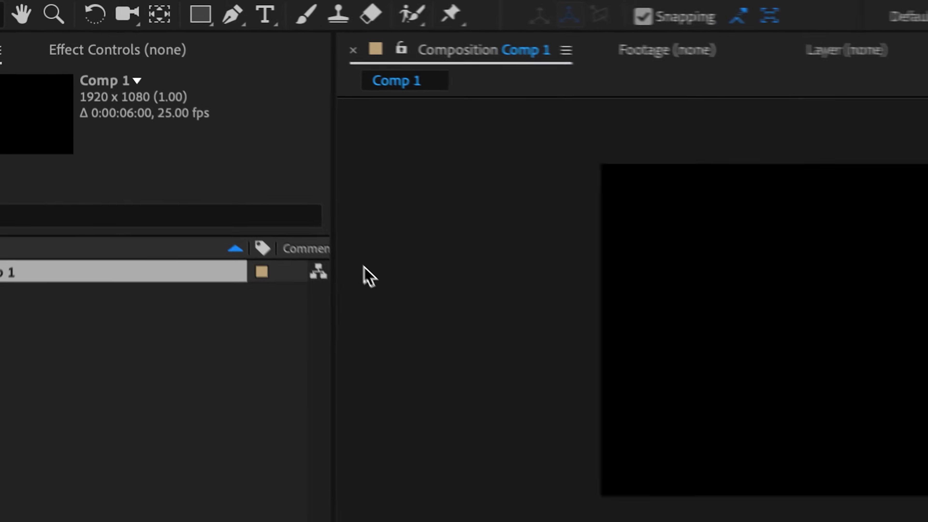
pyautogui.click(275, 17)
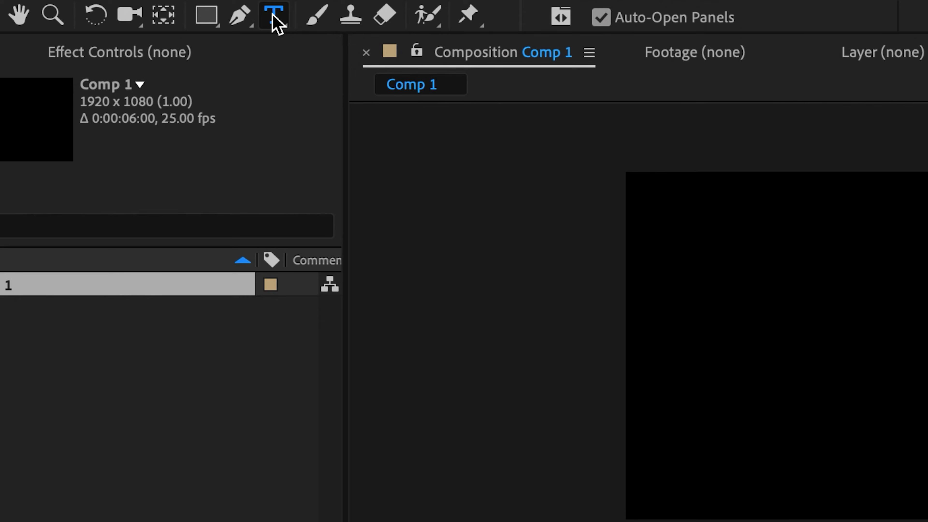
pyautogui.click(859, 323)
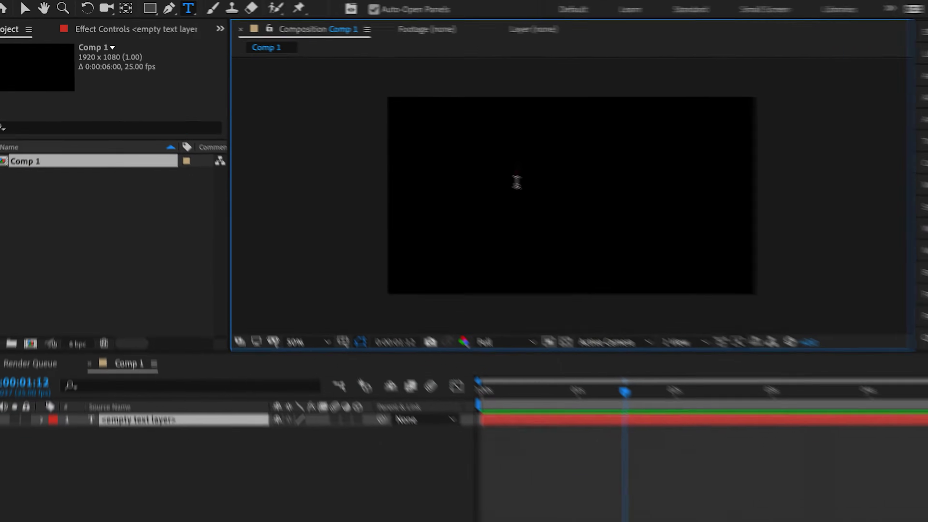
pyautogui.write('UNMAKRK')
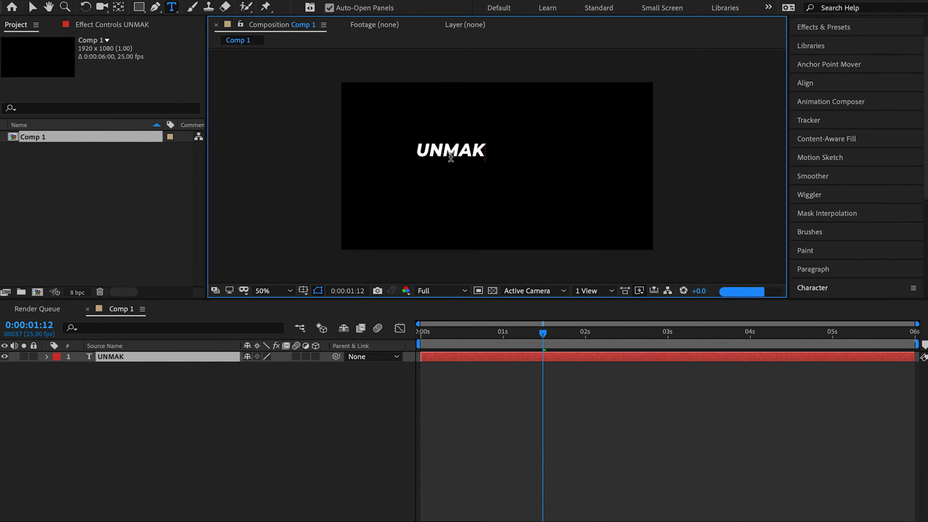
pyautogui.write('ED')
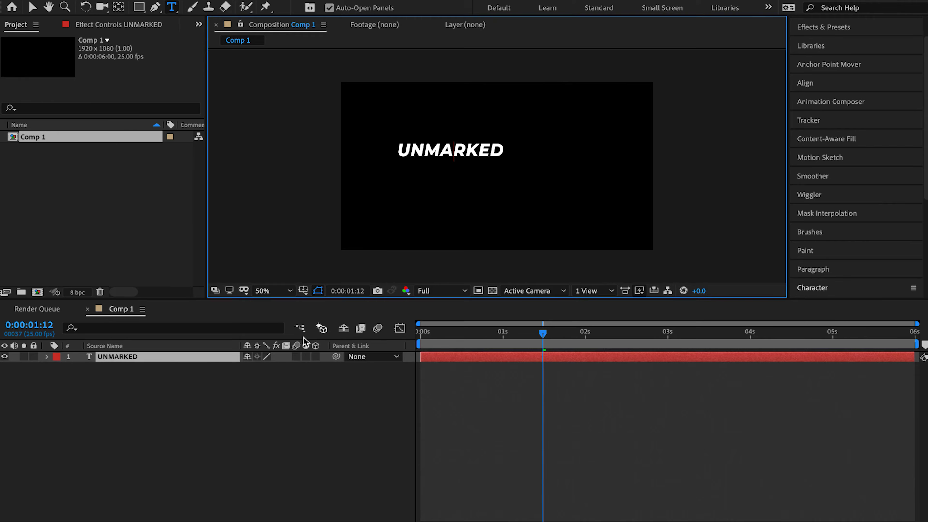
# - Centre the UNMARKED text layer horizontally and vertically in the composition
pyautogui.click(222, 357)
pyautogui.click(829, 84)
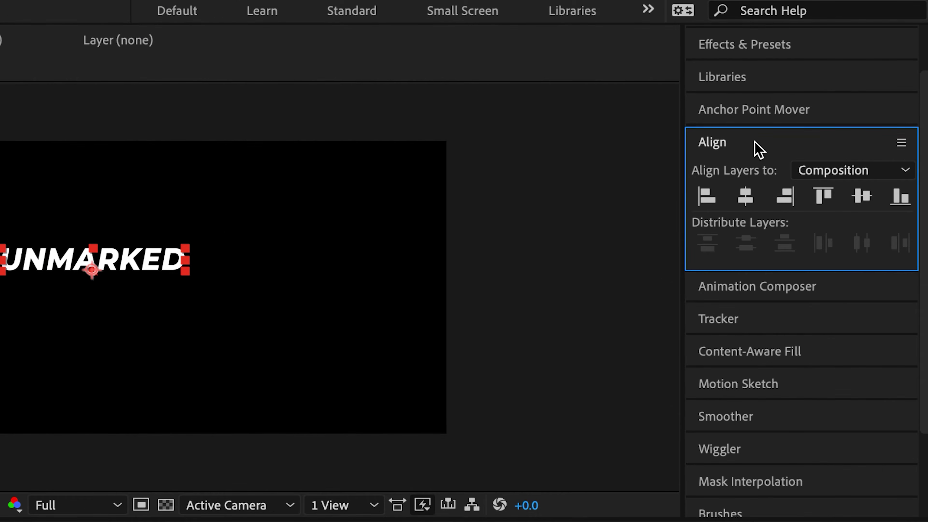
pyautogui.click(747, 199)
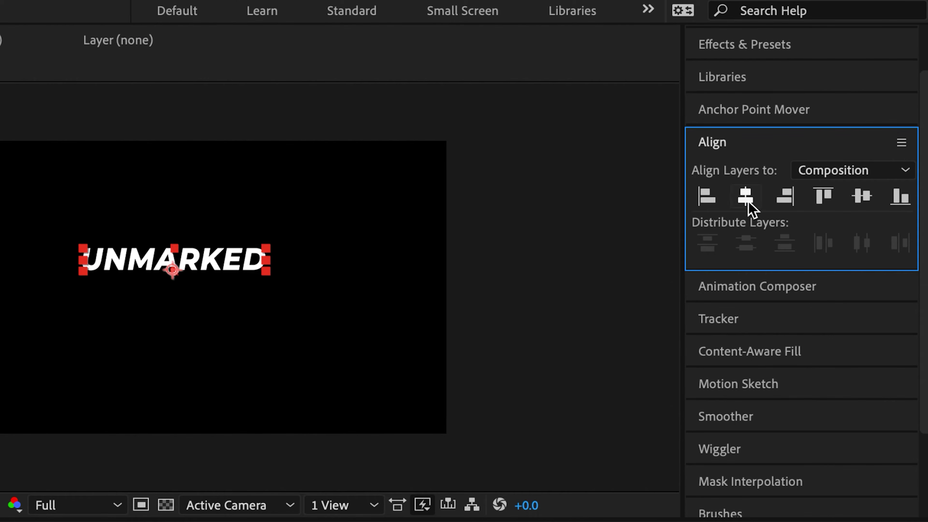
pyautogui.click(866, 205)
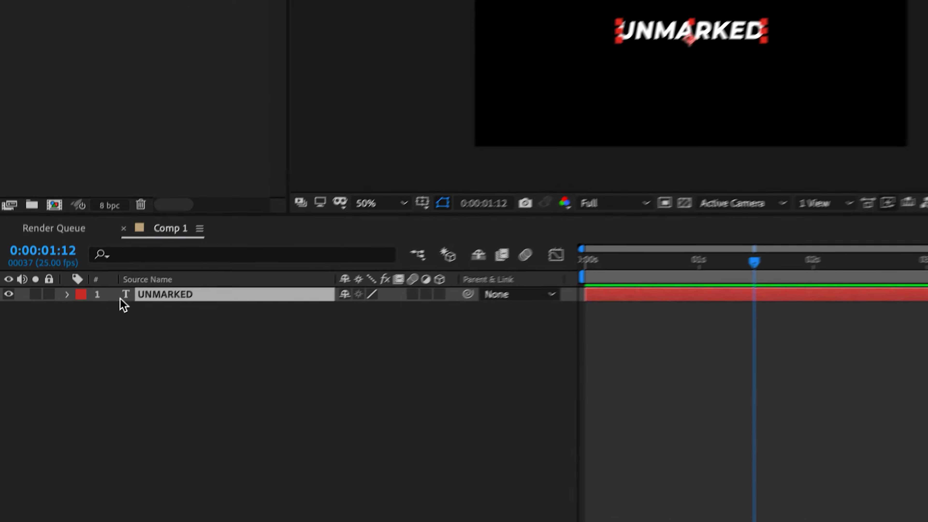
# - Add a Character Offset text animator to the UNMARKED layer
pyautogui.click(67, 295)
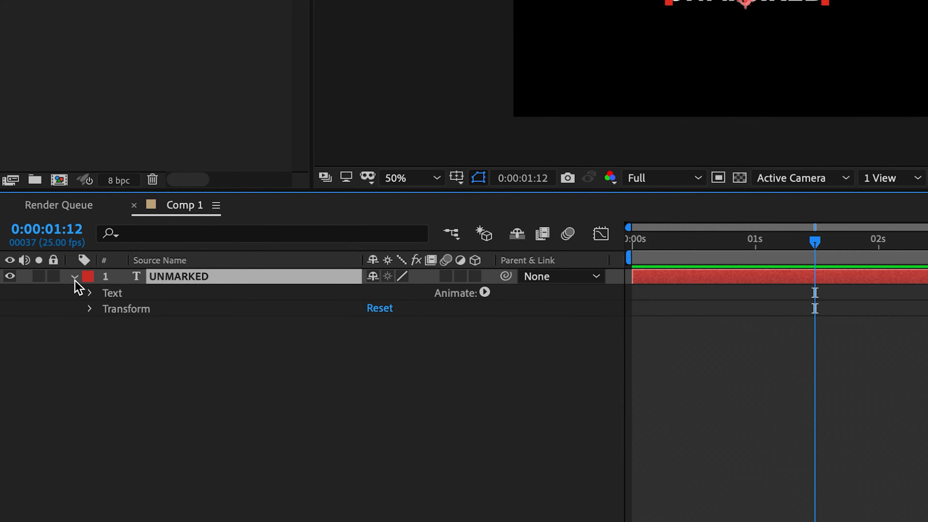
pyautogui.click(485, 293)
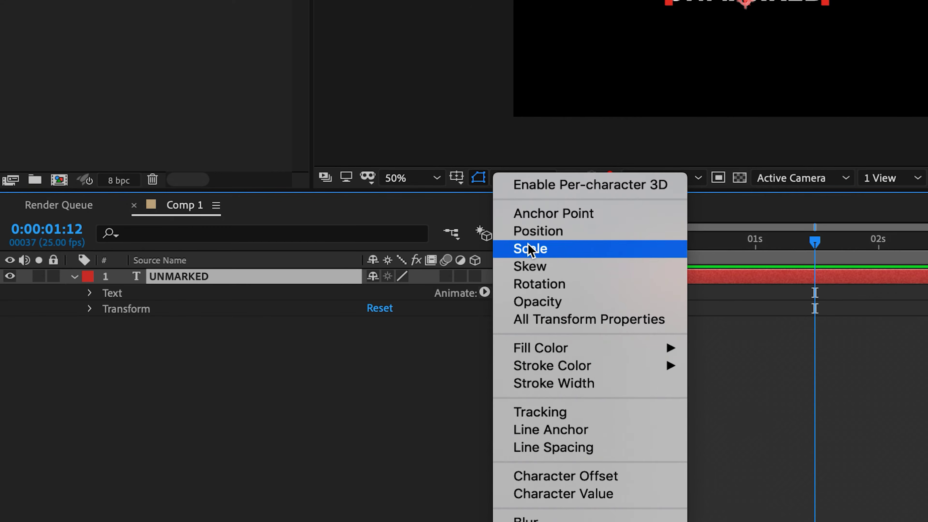
pyautogui.moveTo(565, 353)
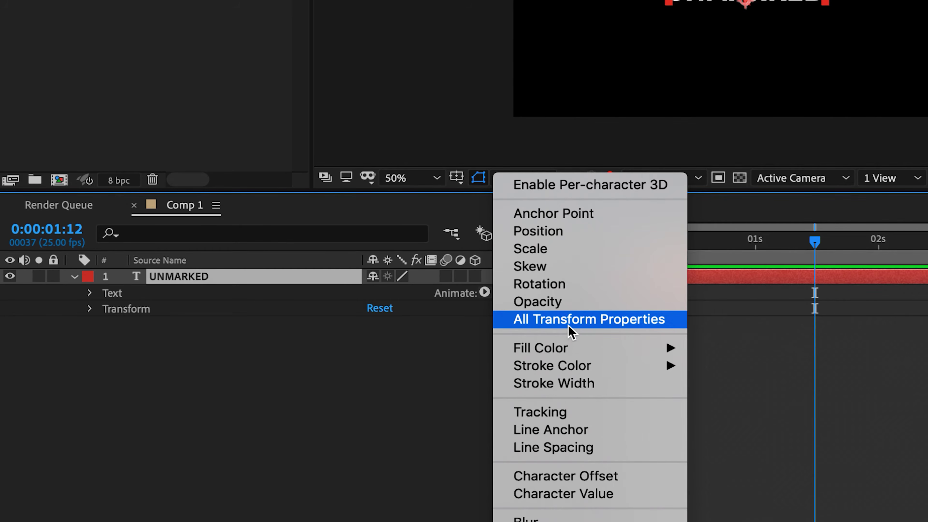
pyautogui.click(565, 476)
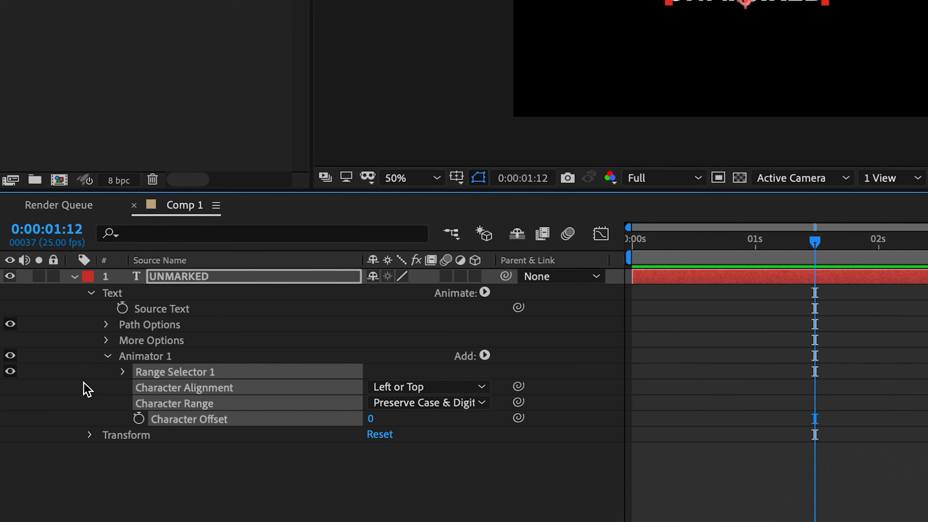
# - Add an Opacity property to Animator 1 and set it to 0%
pyautogui.click(169, 357)
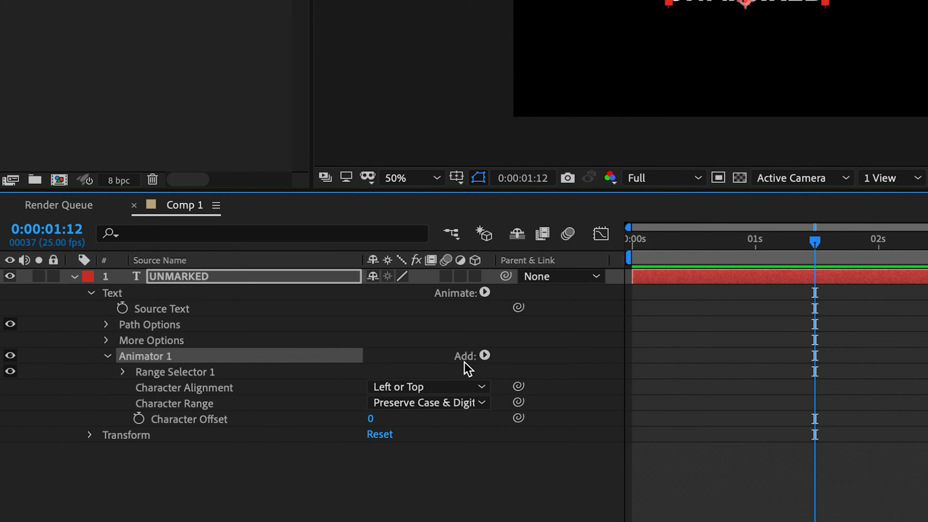
pyautogui.click(486, 359)
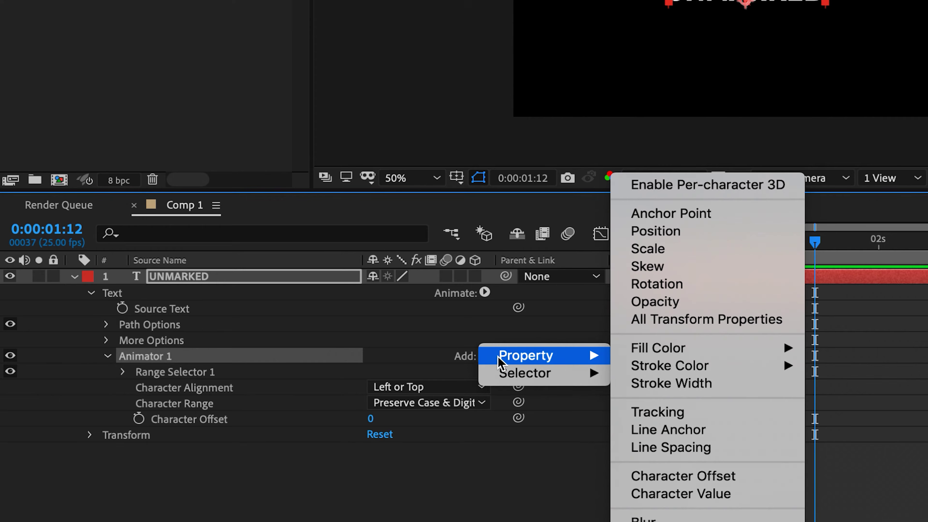
pyautogui.click(654, 303)
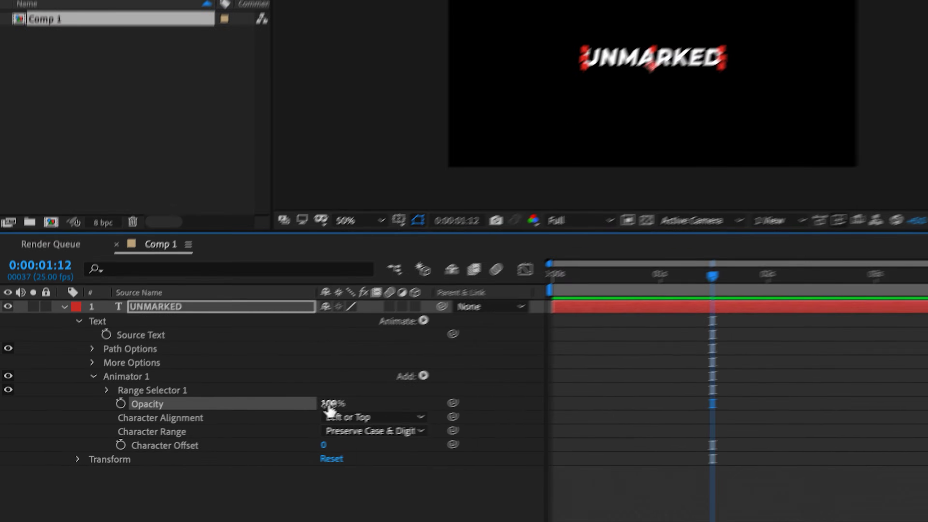
pyautogui.moveTo(377, 396); pyautogui.dragTo(251, 396)
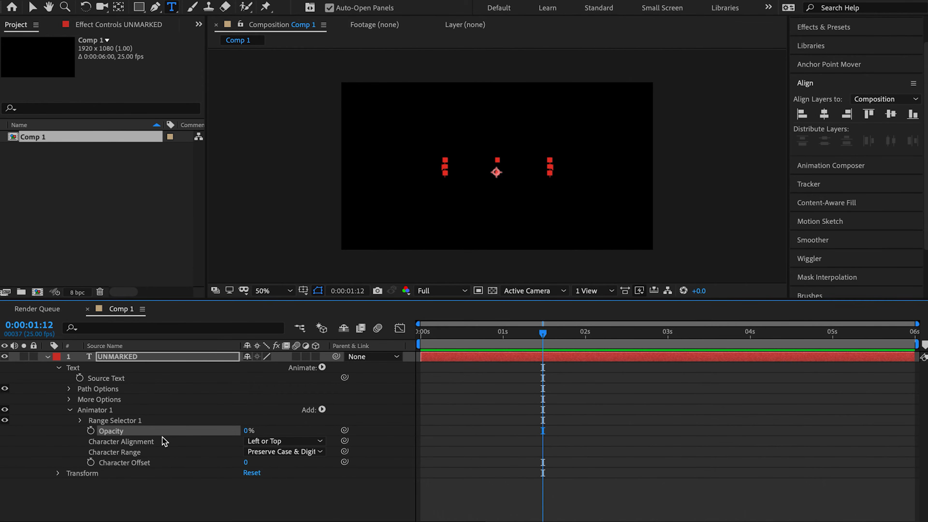
# - Keyframe the Start of Range Selector 1 at 0% on frame 0 and 100% at one second
pyautogui.click(80, 421)
pyautogui.click(113, 424)
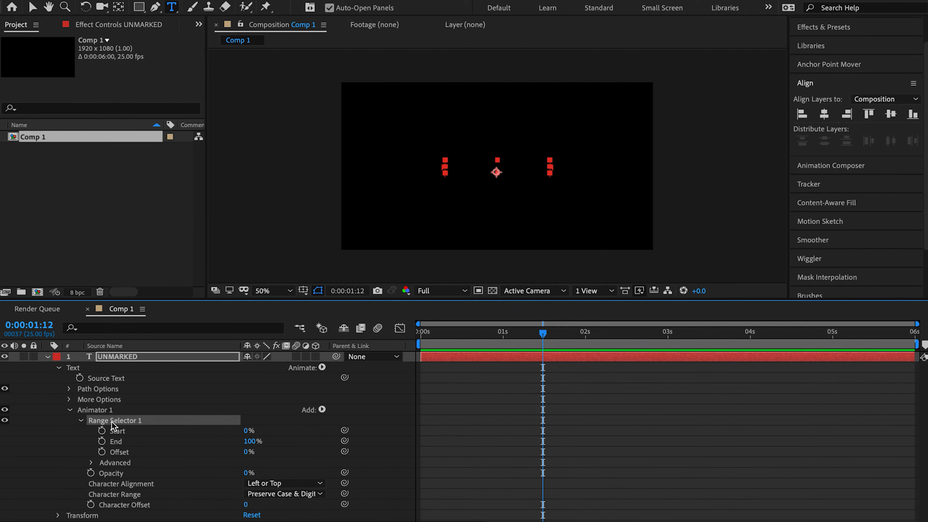
pyautogui.moveTo(507, 342); pyautogui.dragTo(421, 341)
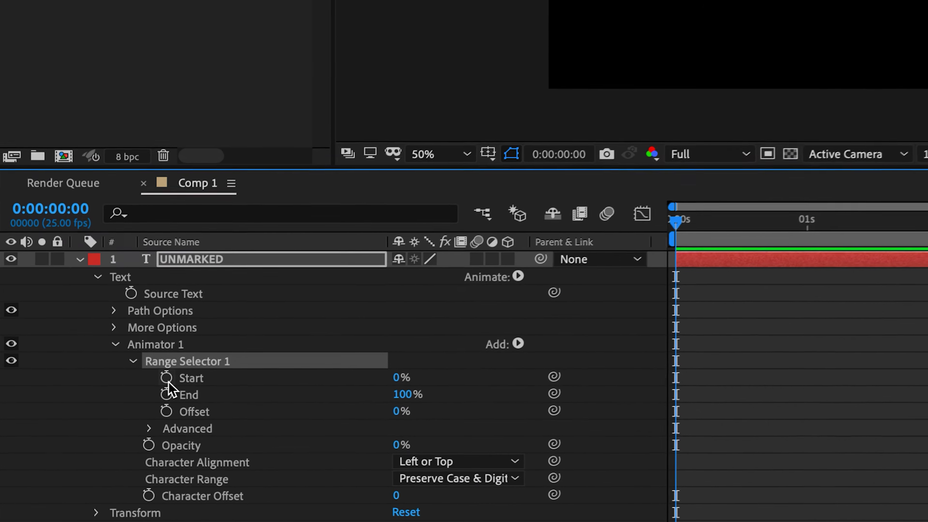
pyautogui.click(168, 376)
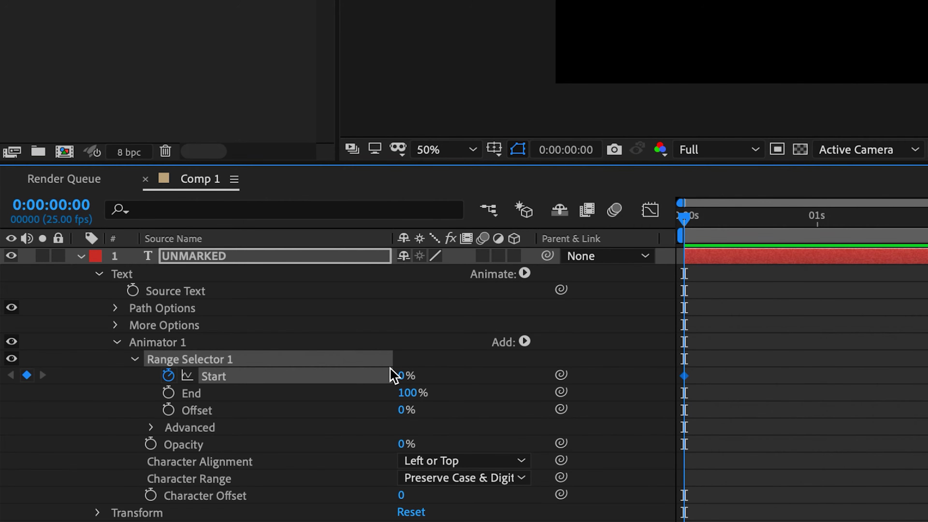
pyautogui.click(790, 228)
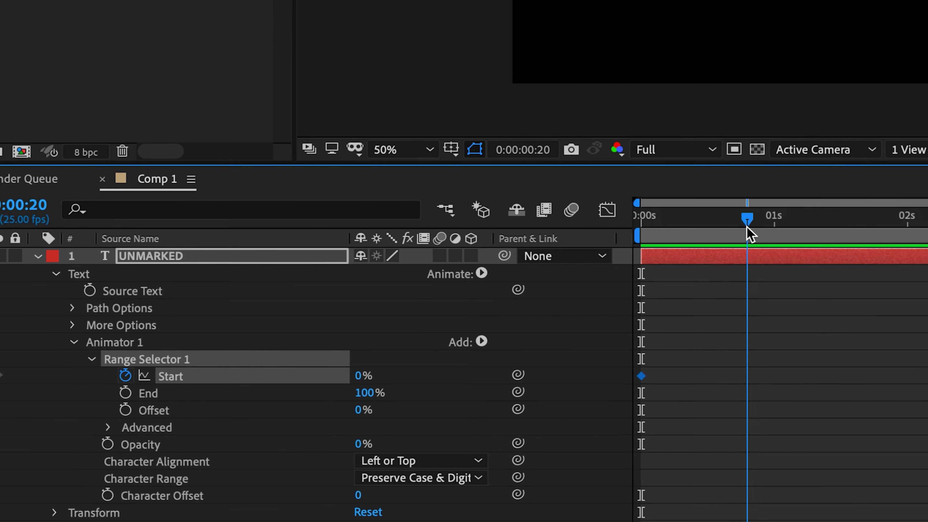
pyautogui.moveTo(749, 234); pyautogui.dragTo(775, 234)
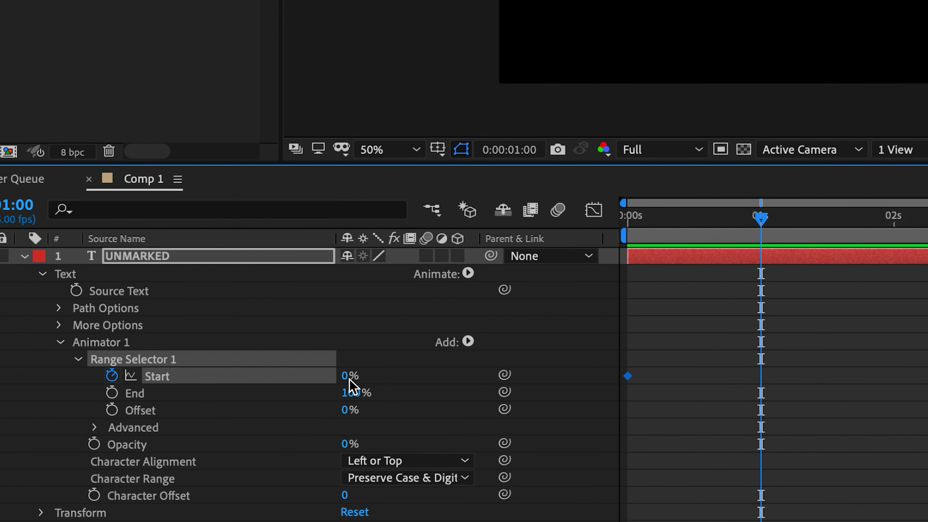
pyautogui.moveTo(351, 380); pyautogui.dragTo(489, 380)
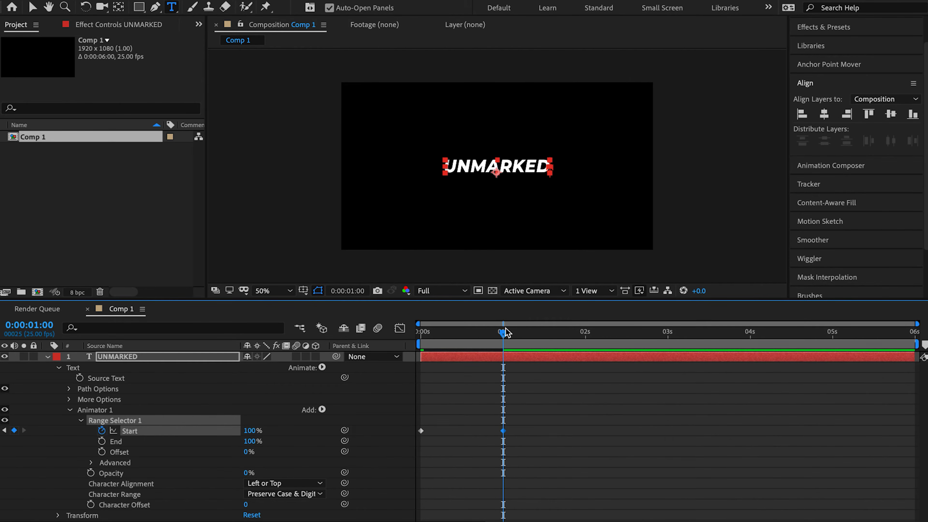
# - Play back the letter-by-letter text reveal from the beginning to examine how the characters appear
pyautogui.moveTo(468, 341); pyautogui.dragTo(379, 342)
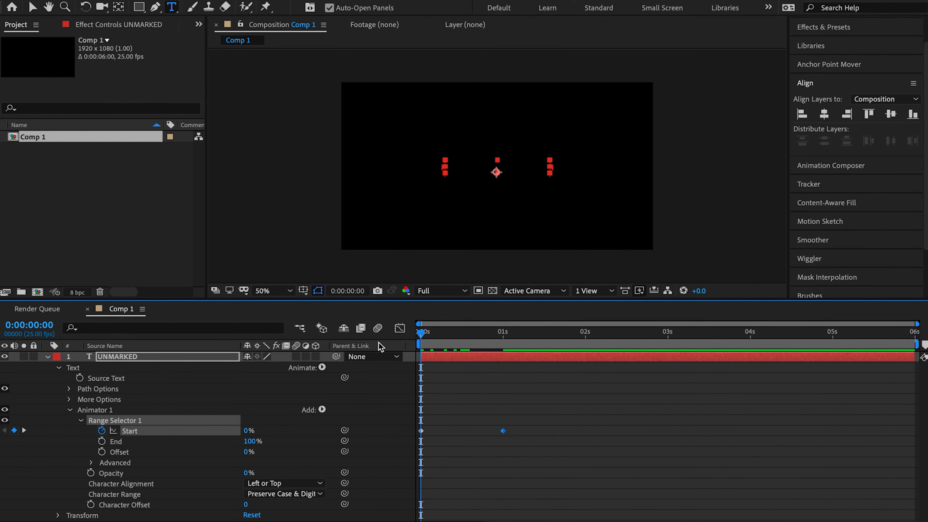
pyautogui.press('space')
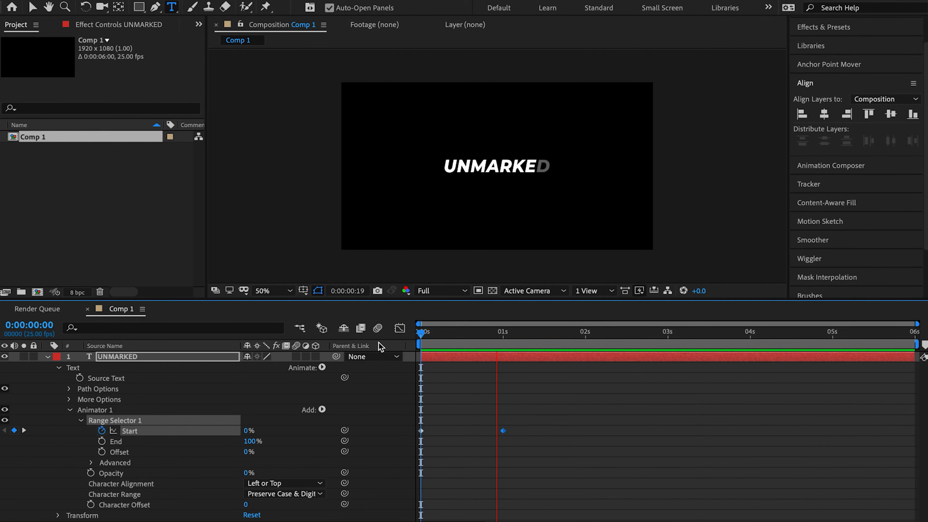
pyautogui.press('space')
pyautogui.moveTo(456, 340); pyautogui.dragTo(424, 341)
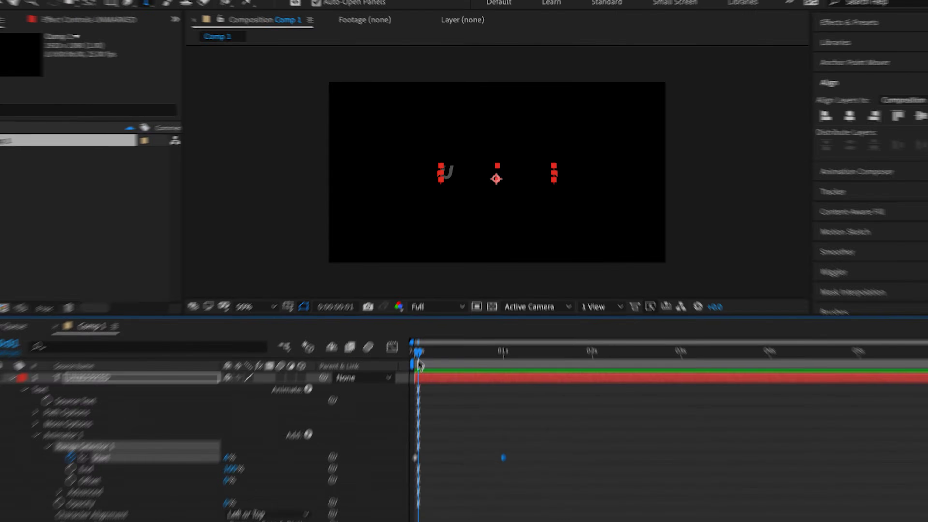
pyautogui.press('space')
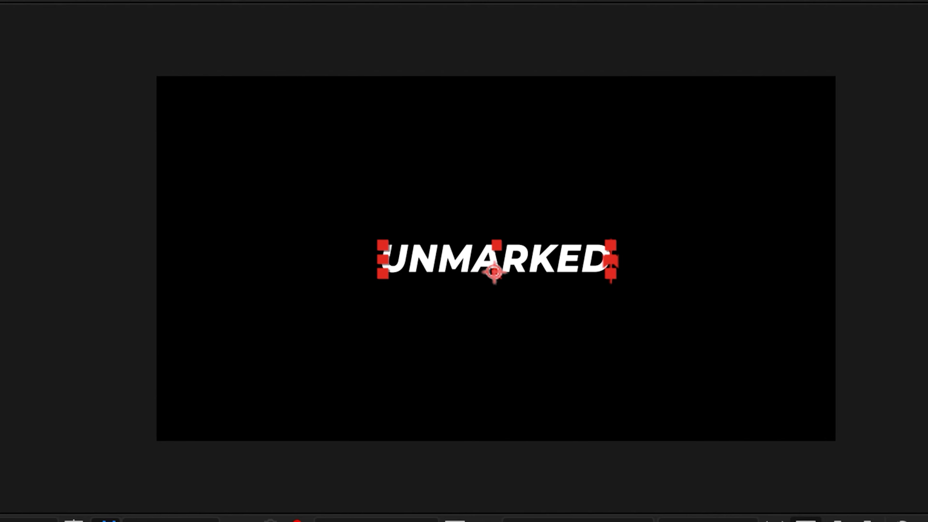
pyautogui.press('space')
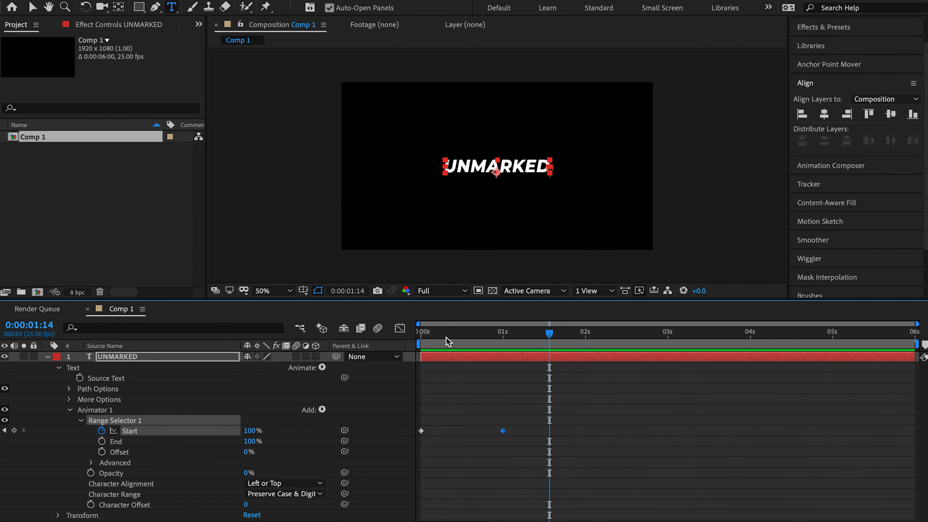
# - Set the Smoothness in the Advanced options of Range Selector 1 to 0%
pyautogui.click(446, 337)
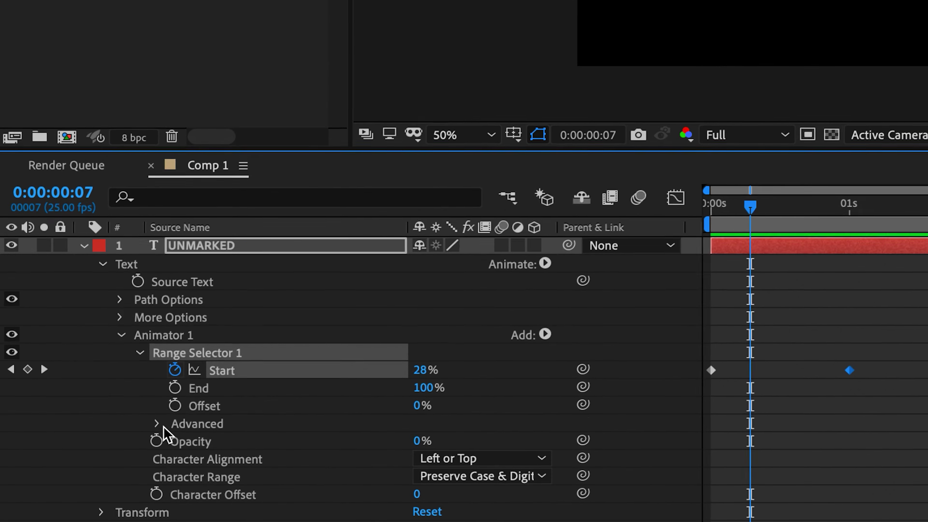
pyautogui.click(157, 424)
pyautogui.scroll(-3, 169, 429)
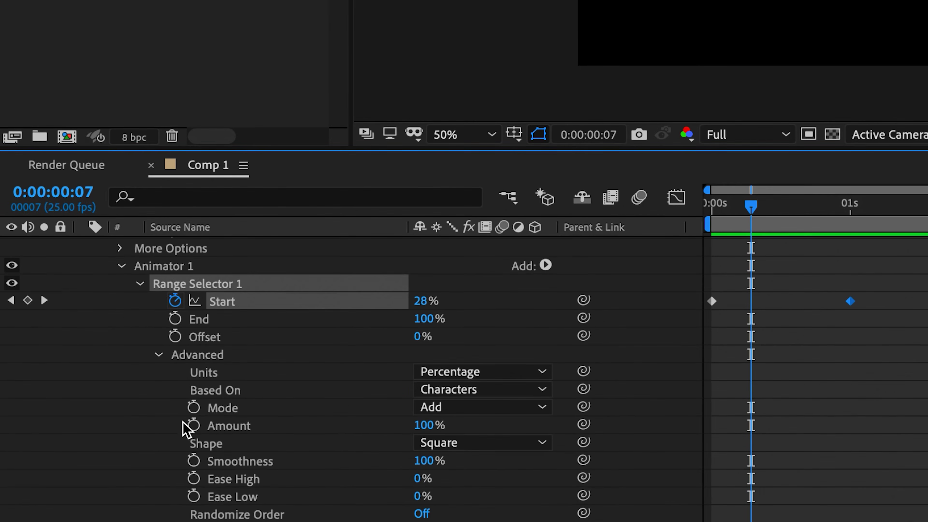
pyautogui.scroll(-3, 275, 484)
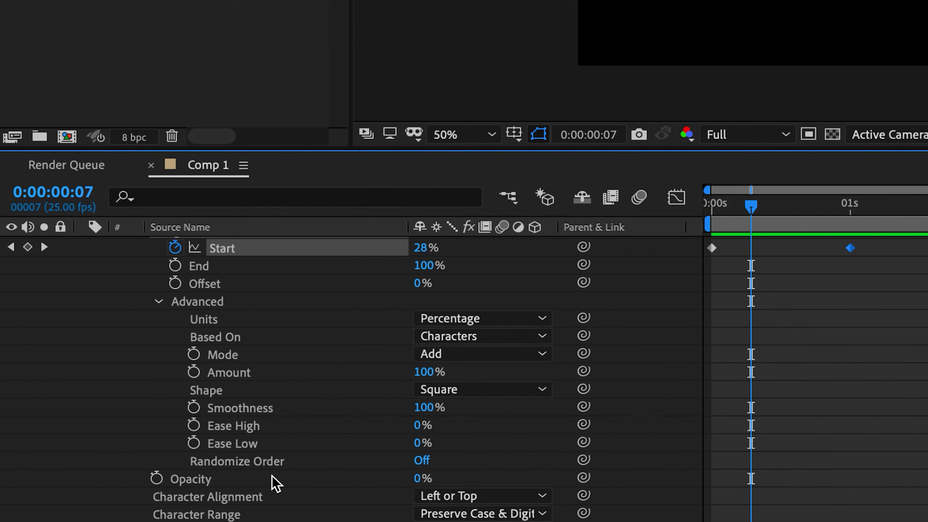
pyautogui.moveTo(425, 410); pyautogui.dragTo(259, 433)
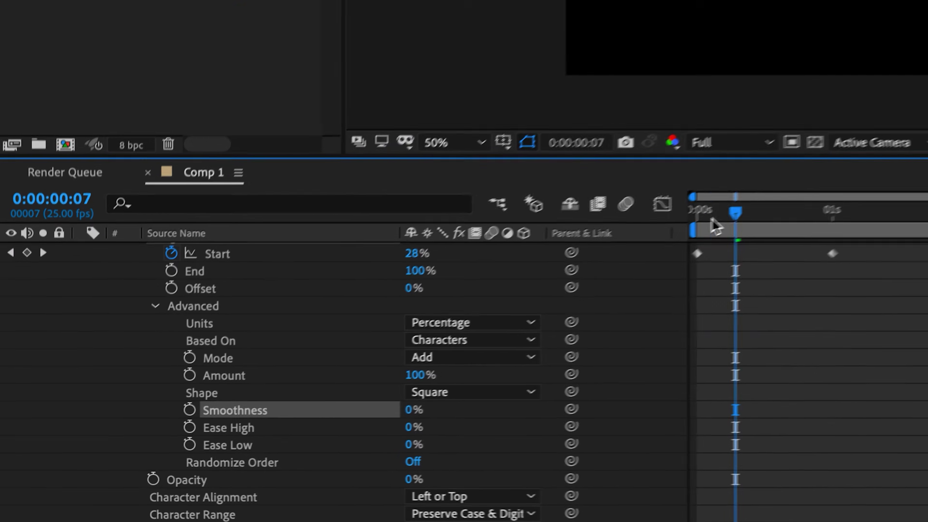
# - Replay the text reveal from the first frame to check the effect of the new smoothness
pyautogui.press('Home')
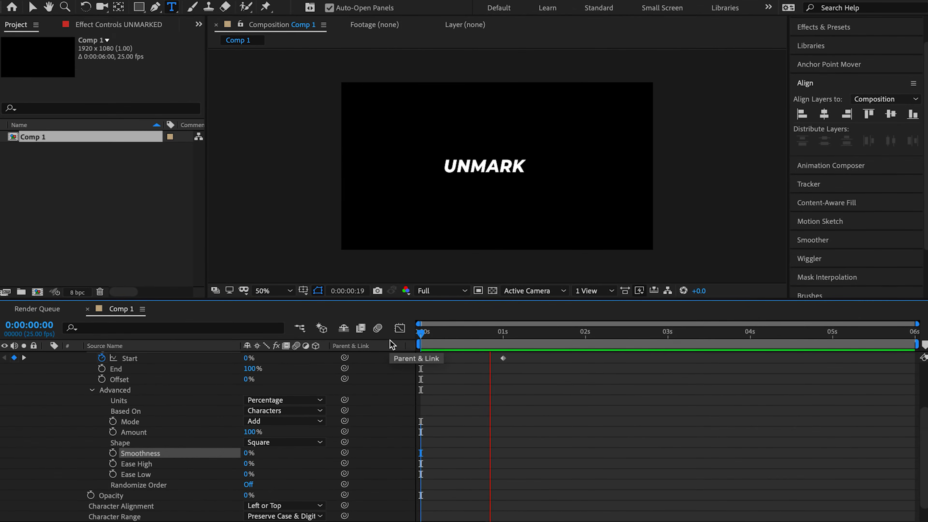
pyautogui.press('space')
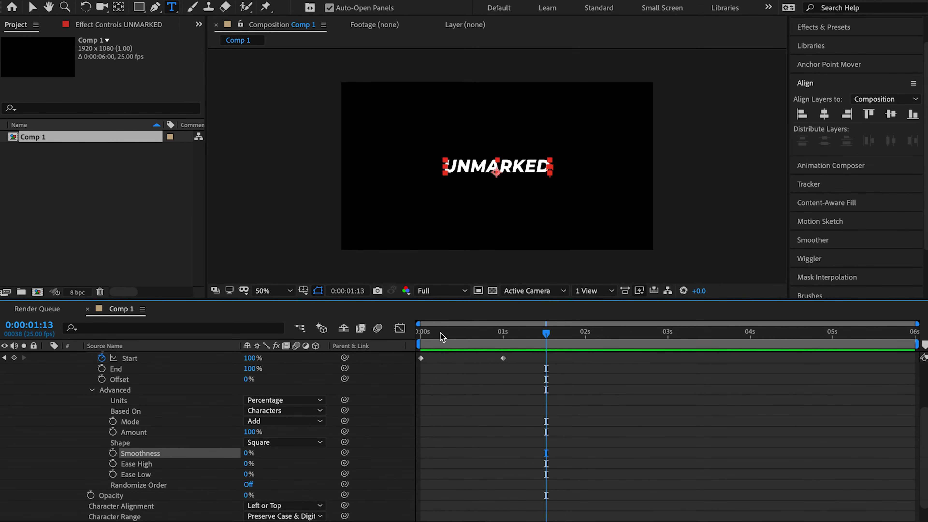
pyautogui.press('Home')
pyautogui.press('space')
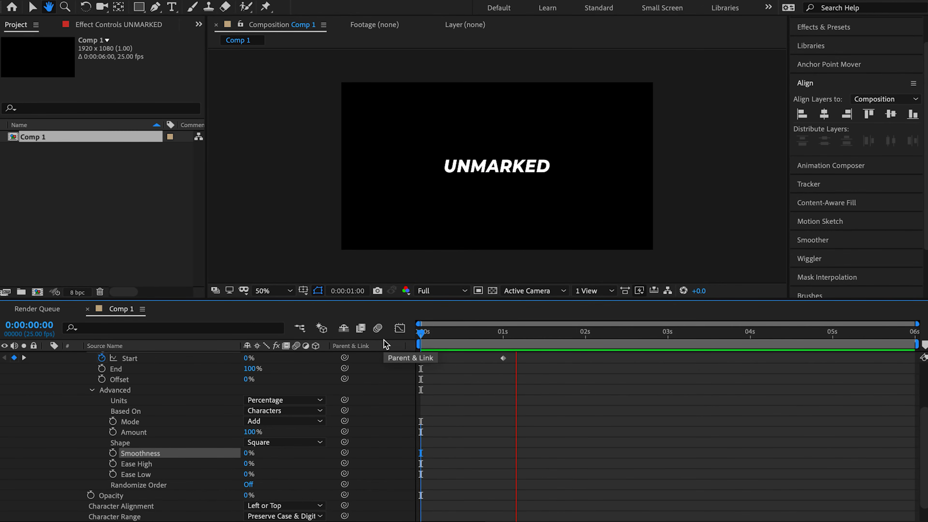
pyautogui.press('space')
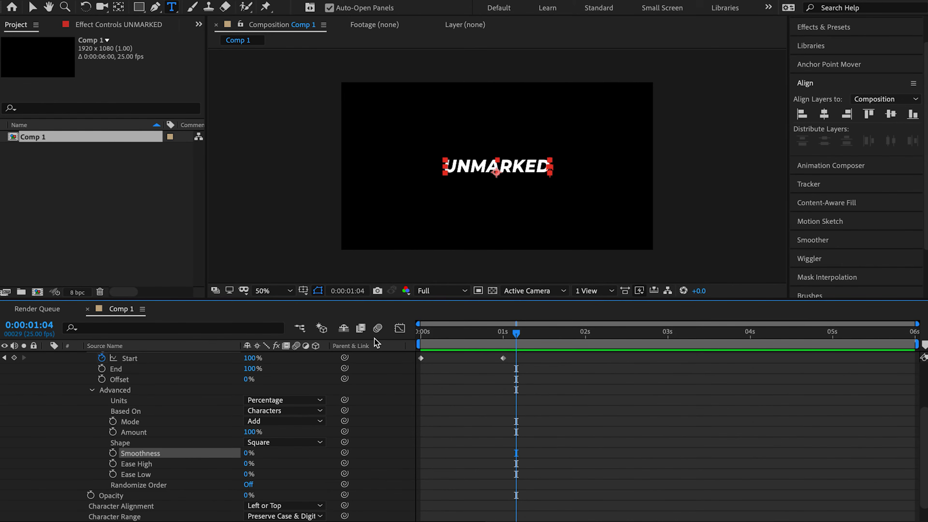
# - Play the UNMARKED reveal once more from the first frame to examine the hard-edged appearance of each letter
pyautogui.press('Home')
pyautogui.press('space')
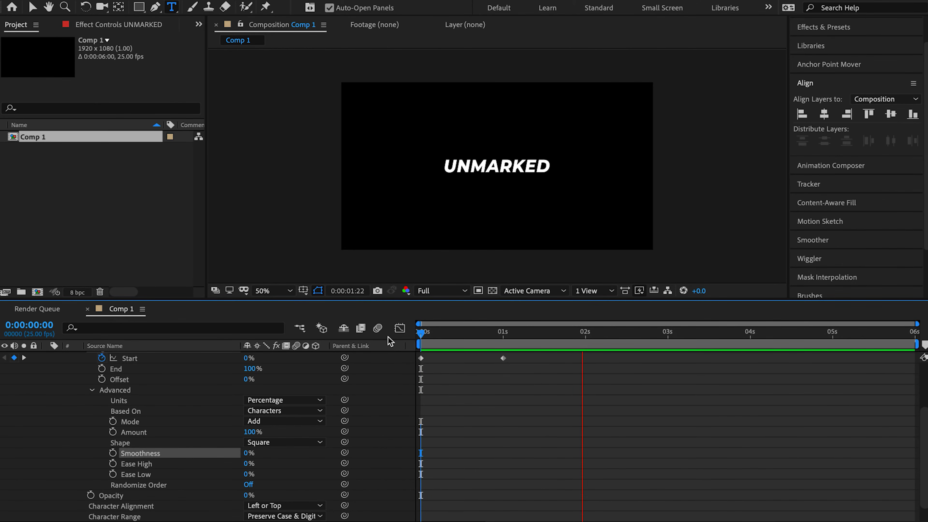
pyautogui.press('h')
pyautogui.press('space')
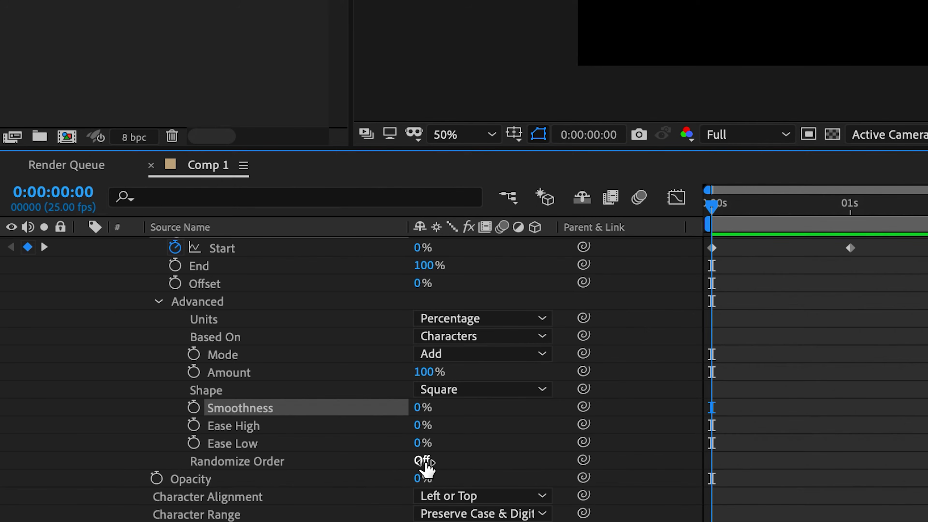
# - Turn on Randomize Order for Range Selector 1 and preview the reveal from the first frame
pyautogui.click(423, 461)
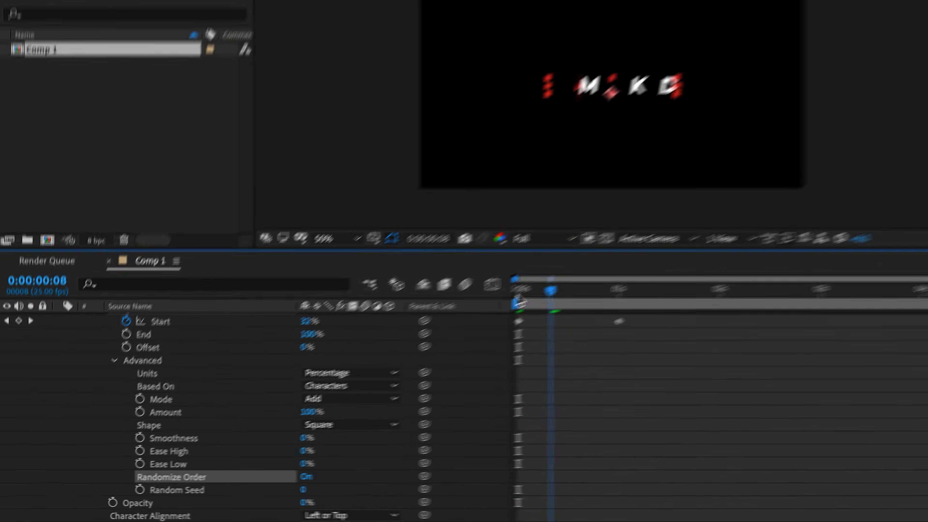
pyautogui.press('space')
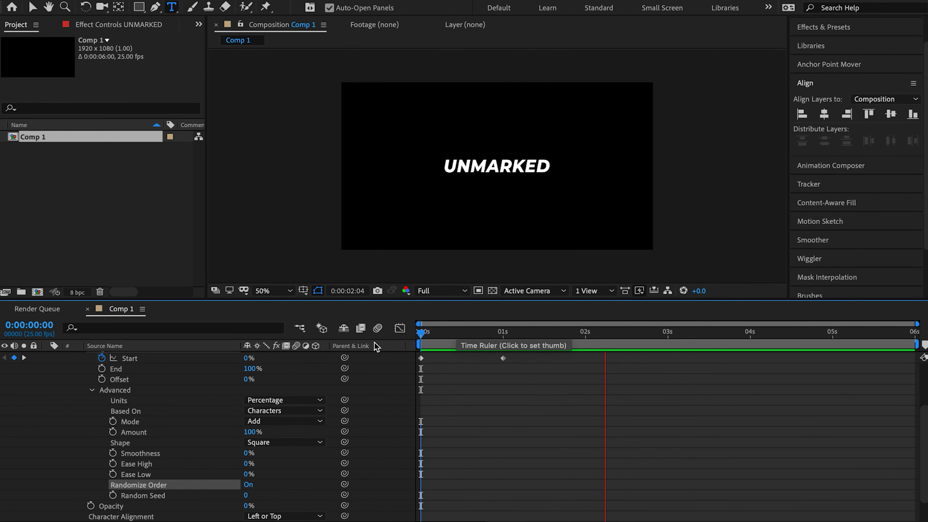
pyautogui.press('space')
pyautogui.press('space')
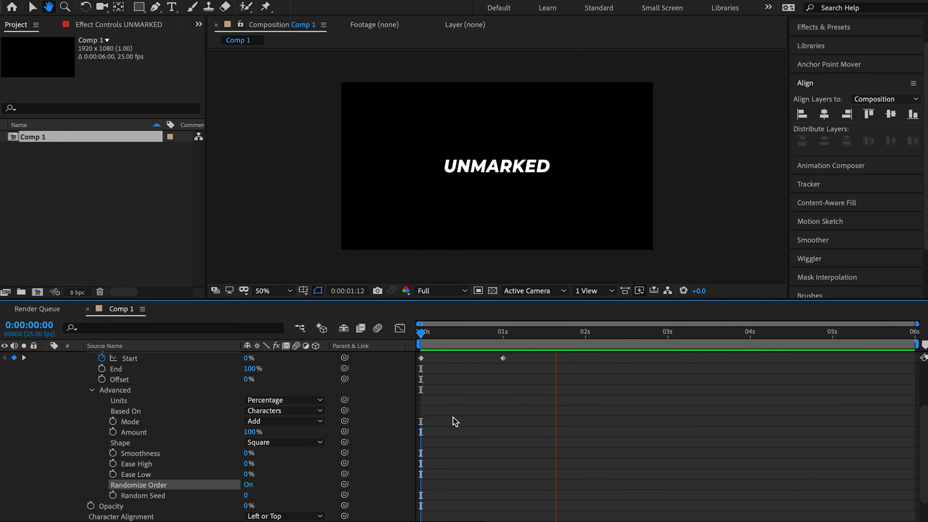
pyautogui.press('space')
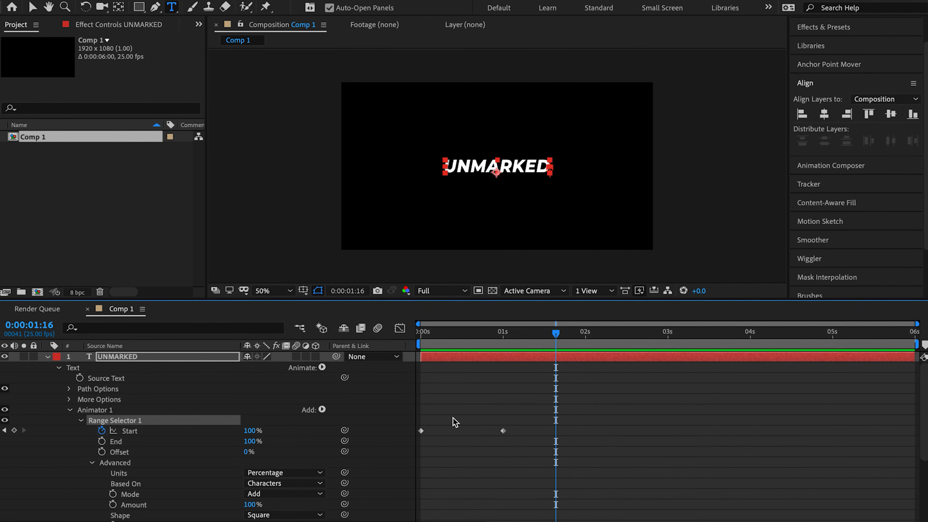
# - Extend the text to read UNMARKED SOCIAL MAKE FILMS and set its font size to 50 px
pyautogui.scroll(-3, 455, 422)
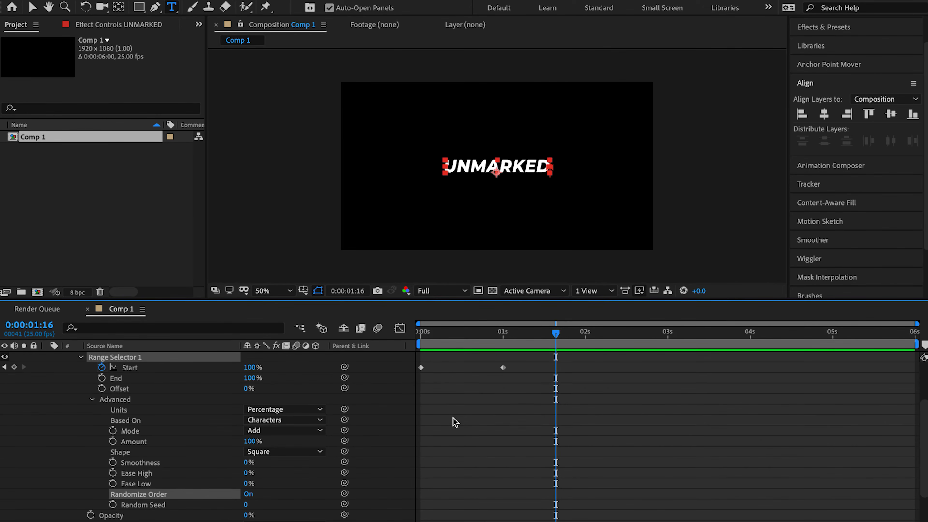
pyautogui.moveTo(459, 335); pyautogui.dragTo(513, 338)
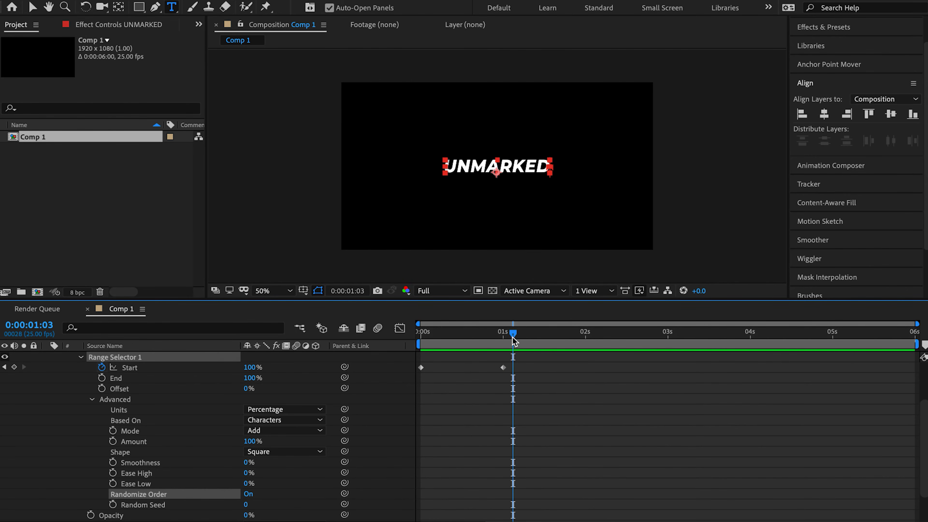
pyautogui.click(550, 174)
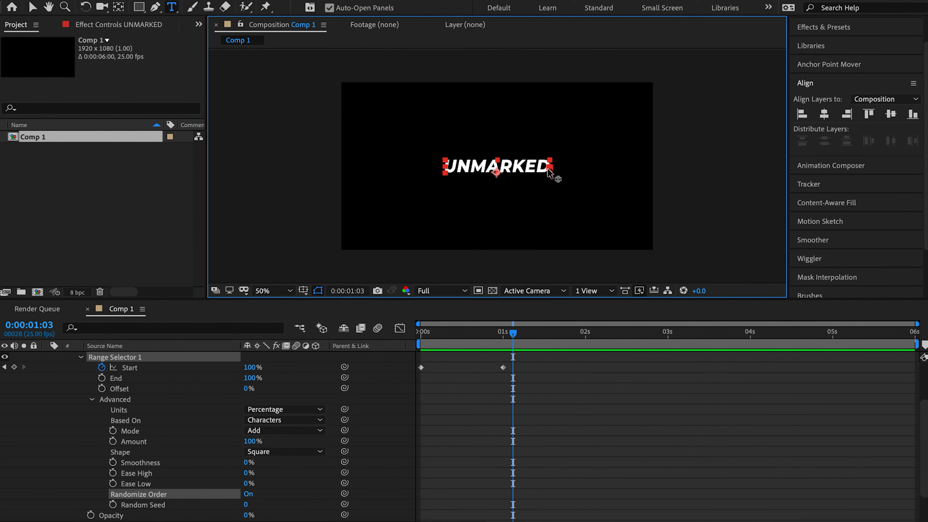
pyautogui.click(510, 169)
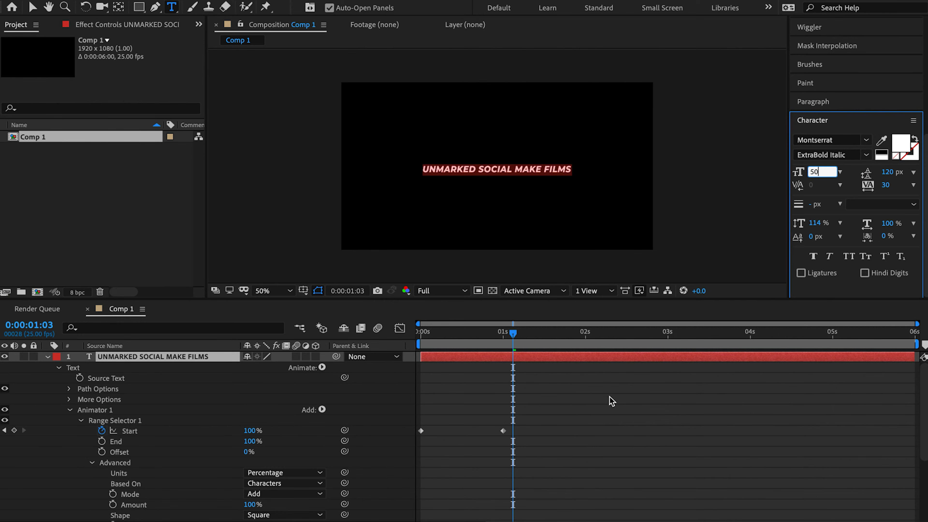
# - Play back the longer phrase from the first frame to examine its random character-by-character reveal
pyautogui.moveTo(459, 342)
pyautogui.mouseDown()
pyautogui.moveTo(417, 338)
pyautogui.moveTo(444, 336)
pyautogui.mouseUp()
pyautogui.press('space')
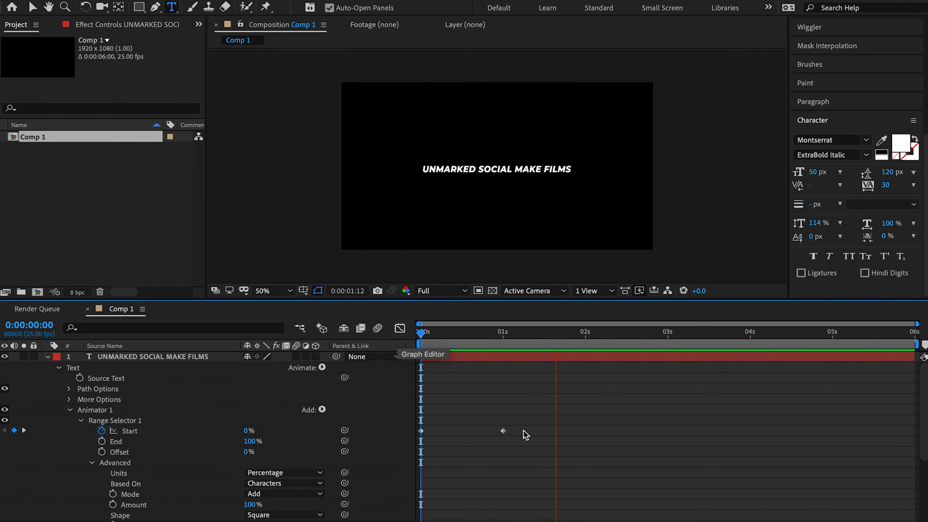
pyautogui.press('space')
# - Set Based On in the Advanced options of Range Selector 1 to Words and preview the word-by-word reveal
pyautogui.scroll(-5, 524, 431)
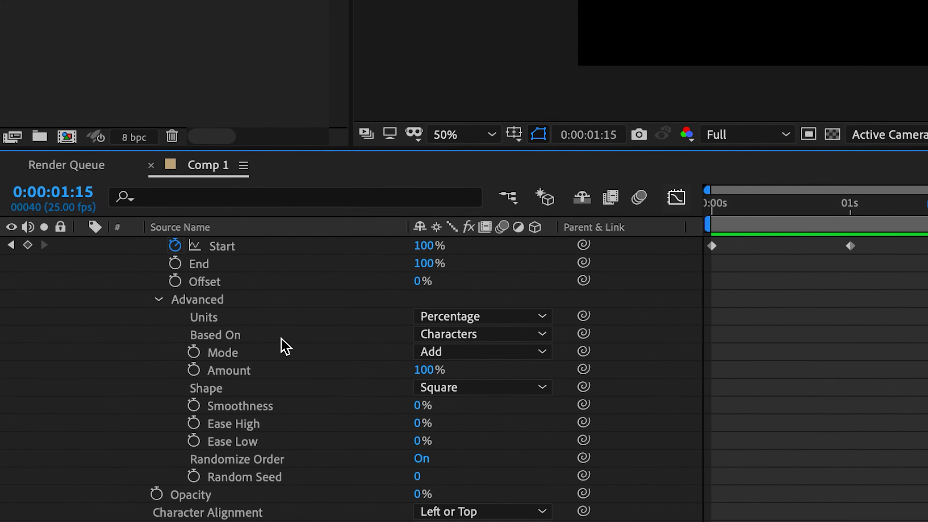
pyautogui.click(501, 331)
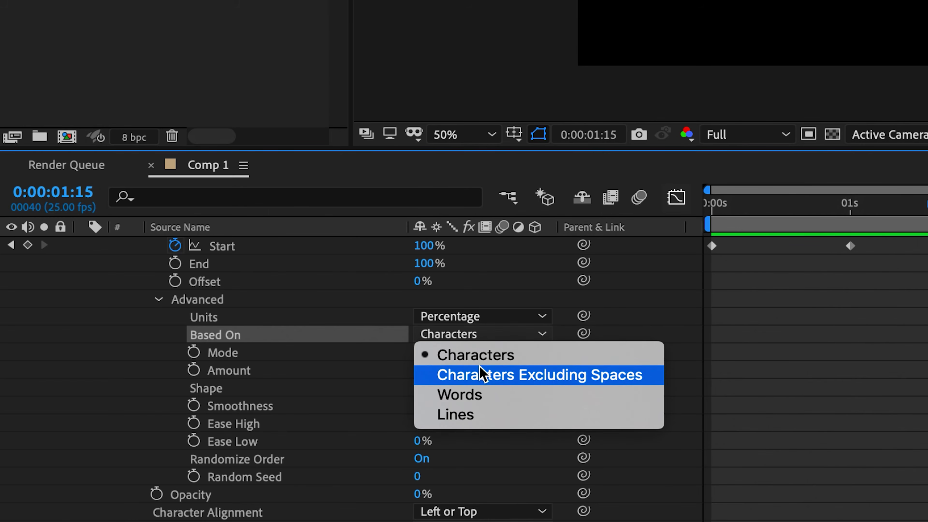
pyautogui.click(472, 395)
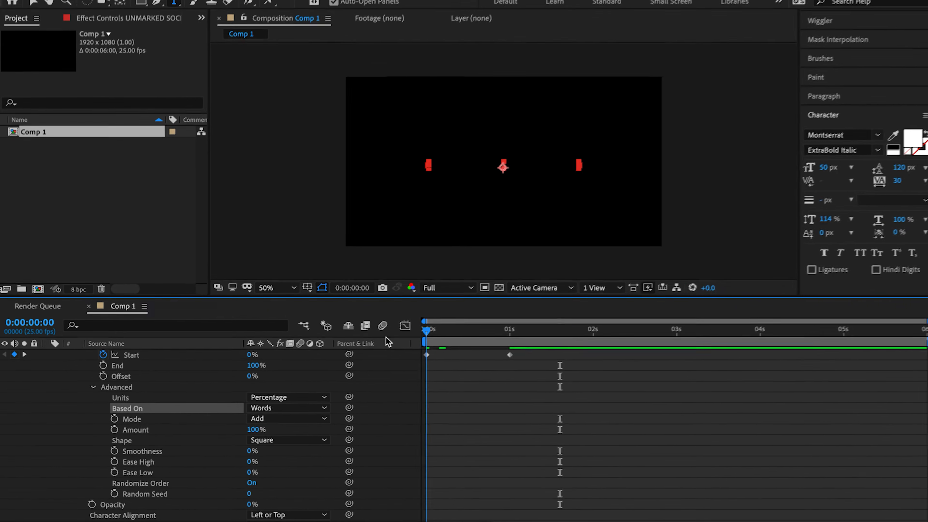
pyautogui.press('space')
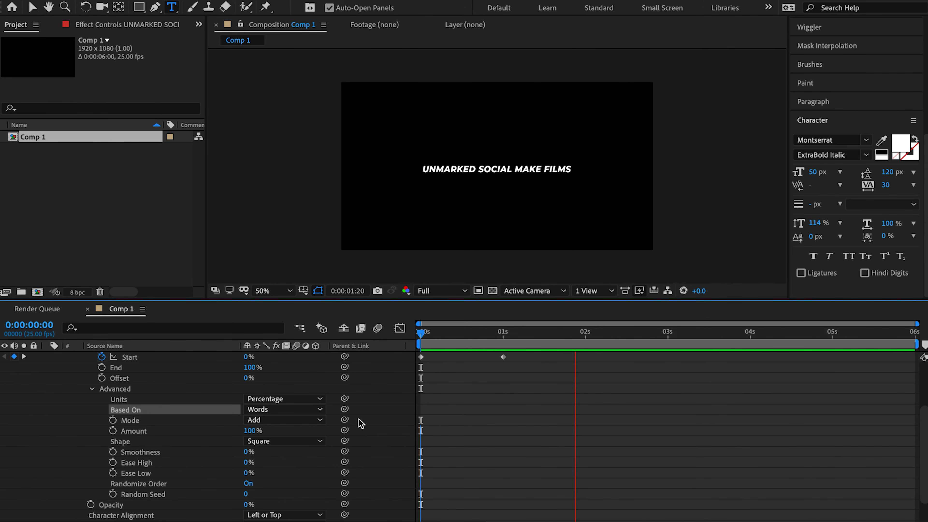
pyautogui.press('space')
# - Set Based On to Lines and break the text after SOCIAL to preview a line-by-line reveal
pyautogui.scroll(-3, 394, 433)
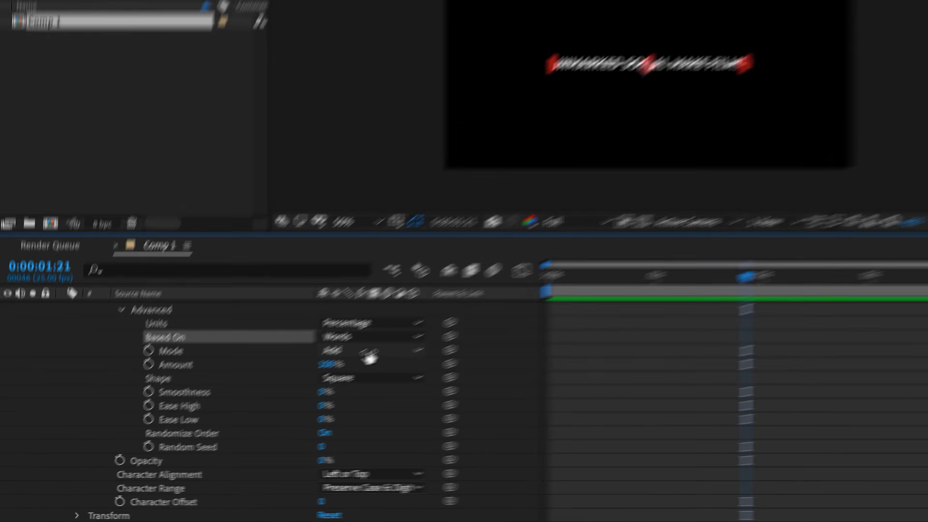
pyautogui.click(279, 378)
pyautogui.click(467, 365)
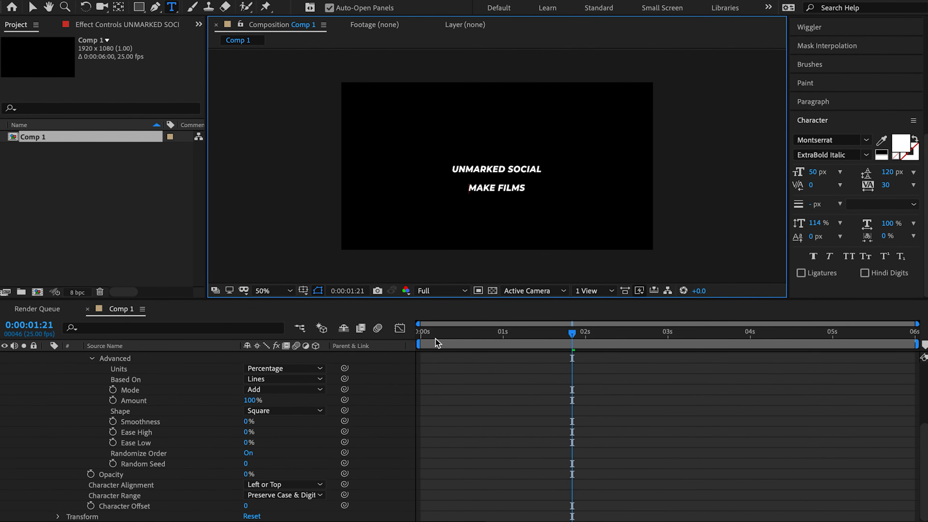
pyautogui.press('space')
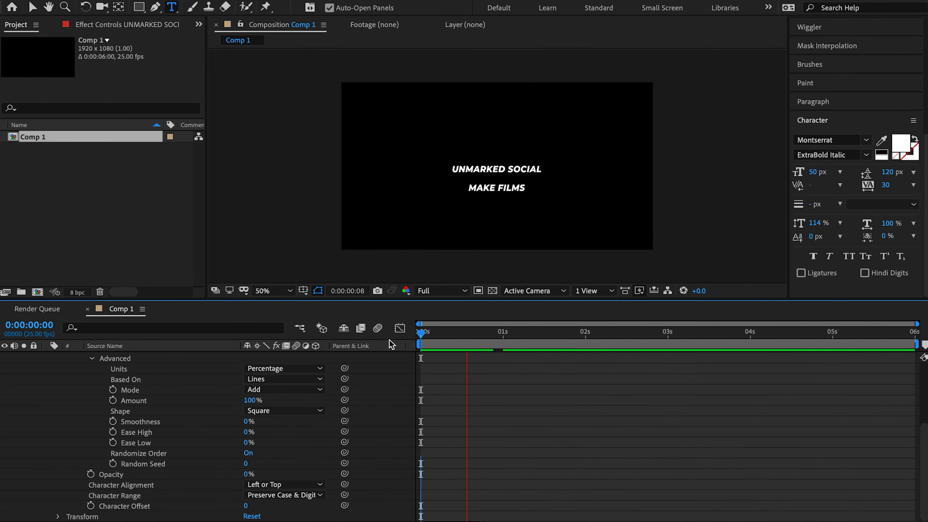